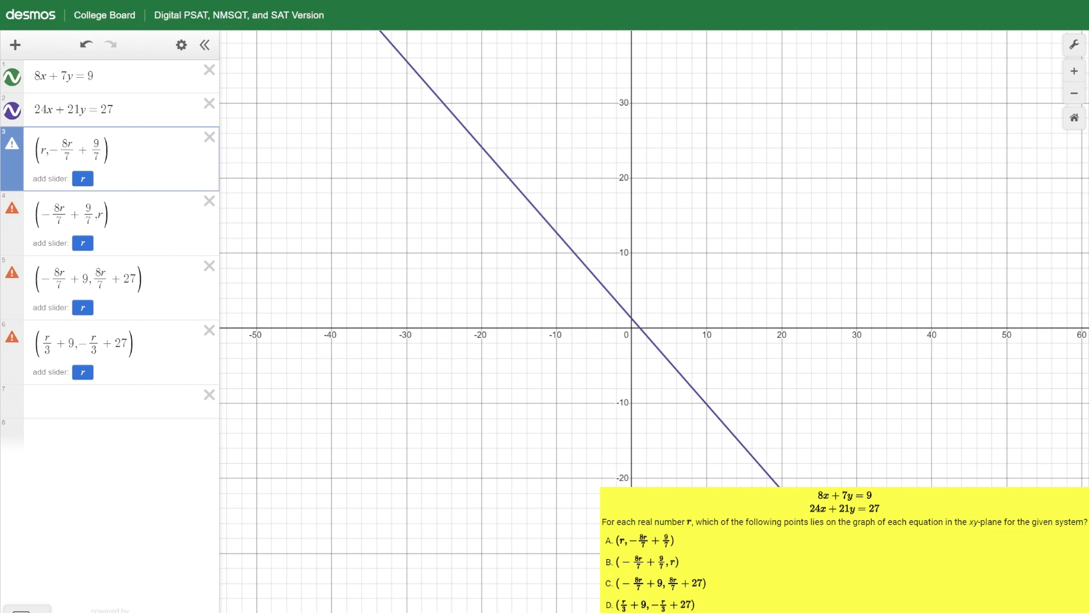
- Briefly hide and restore the 24x + 21y = 27 graph, and add an r slider and move it toward its lower limit
{"action": "left_click", "coordinate": [12, 110]}
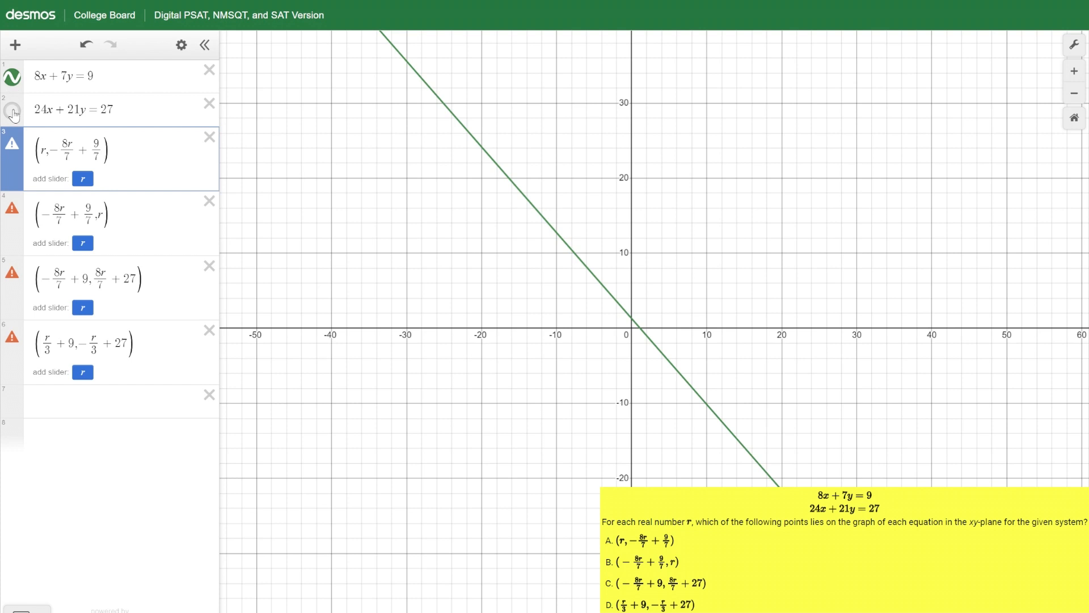
{"action": "left_click", "coordinate": [12, 111]}
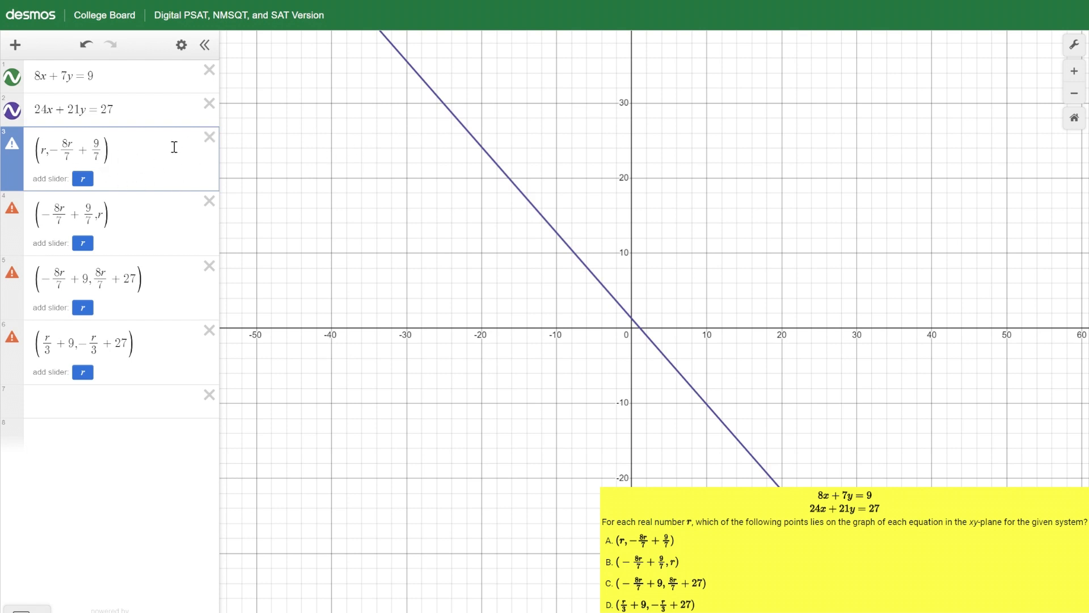
{"action": "left_click", "coordinate": [85, 183]}
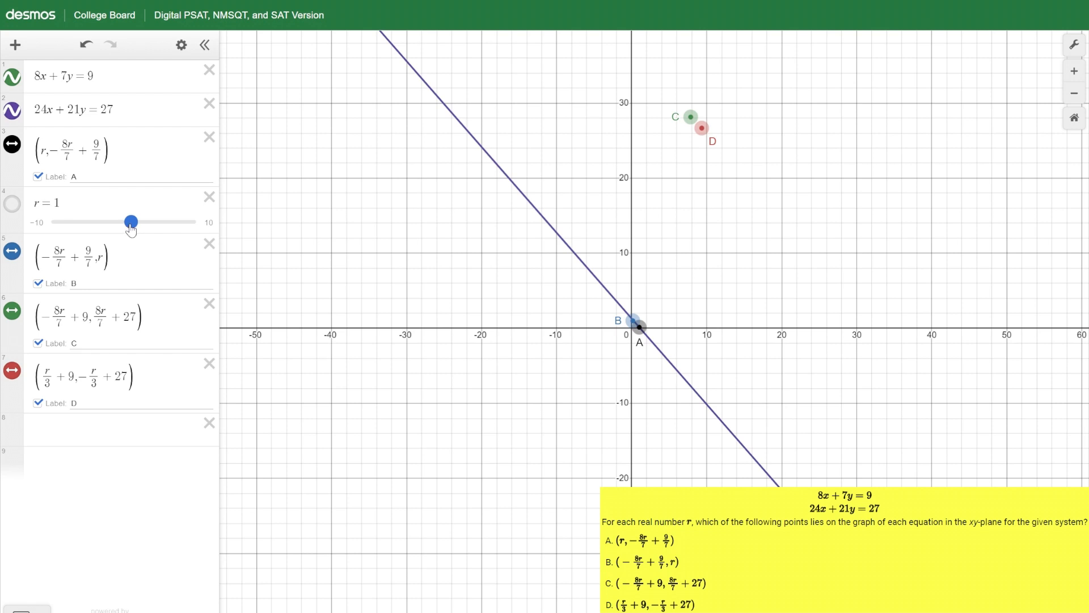
{"action": "left_click_drag", "start_coordinate": [131, 229], "coordinate": [34, 226]}
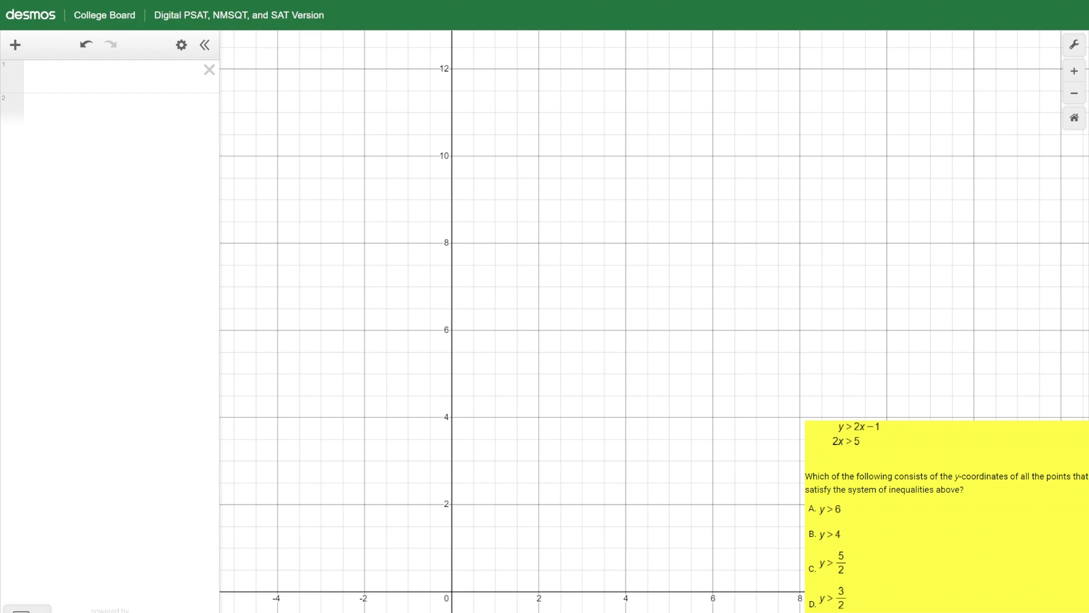
- Graph the inequality y > 2x − 1 as the first expression and start a new expression line
{"action": "left_click", "coordinate": [52, 81]}
{"action": "type", "text": "y "}
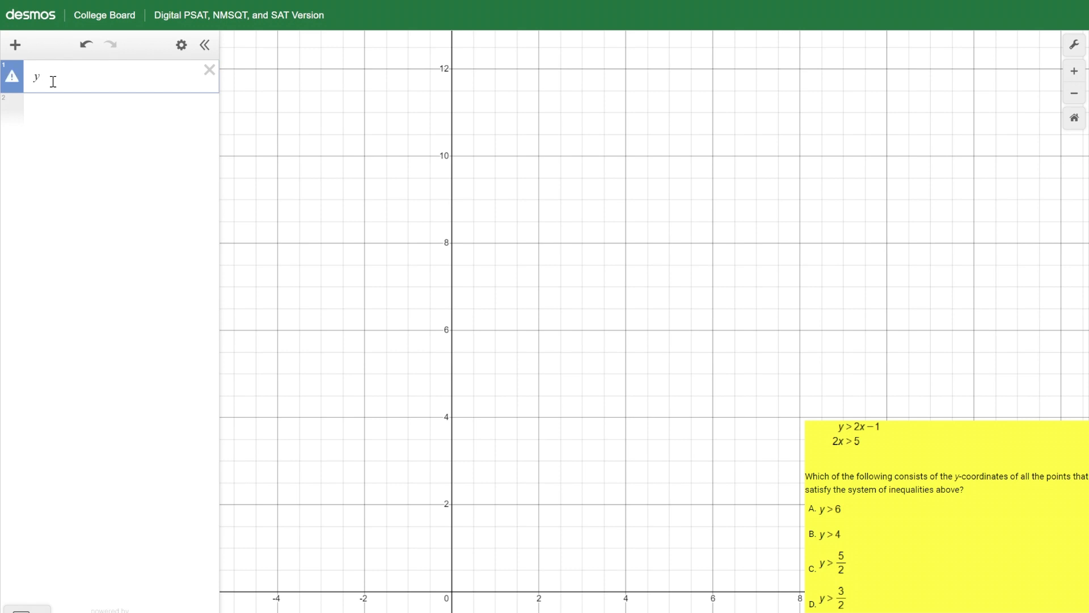
{"action": "type", "text": "> 2x - 1"}
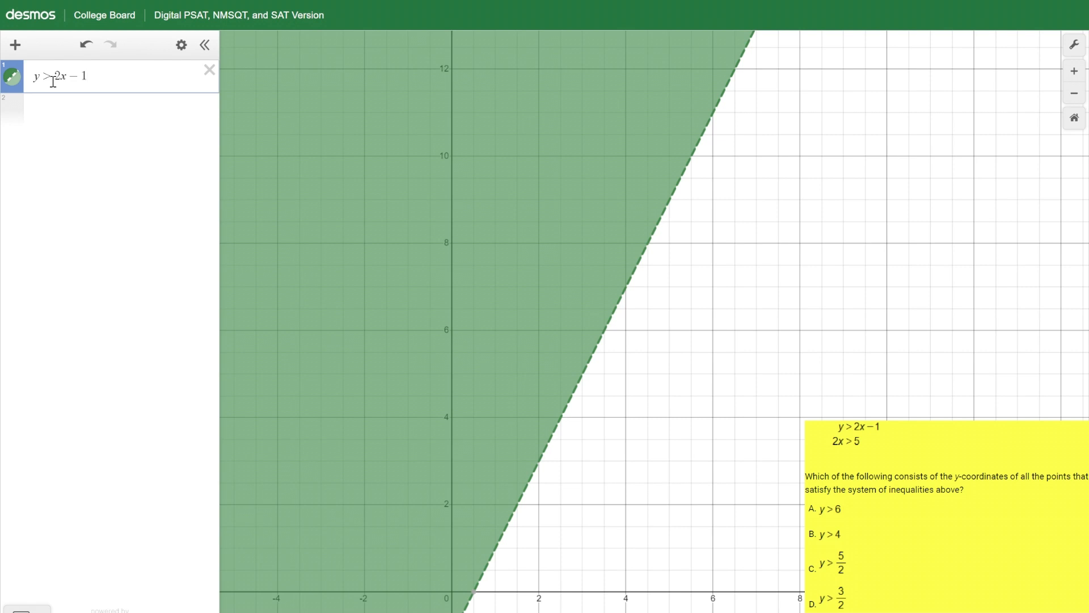
{"action": "key", "text": "Return"}
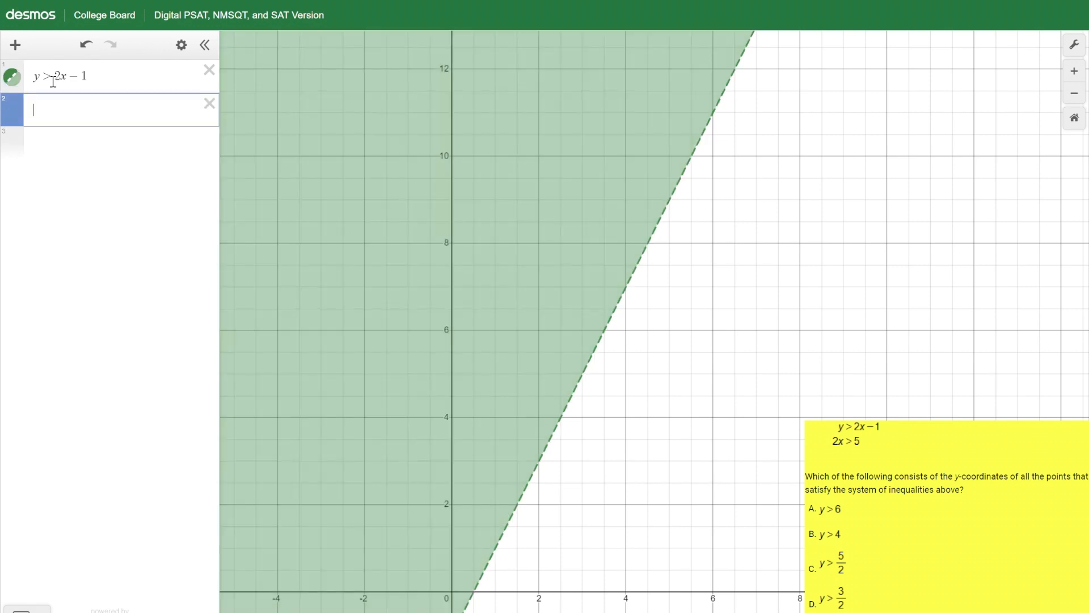
- Graph the inequality 2x > 5 as the second expression and inspect the point where the two boundary lines meet
{"action": "type", "text": "2x"}
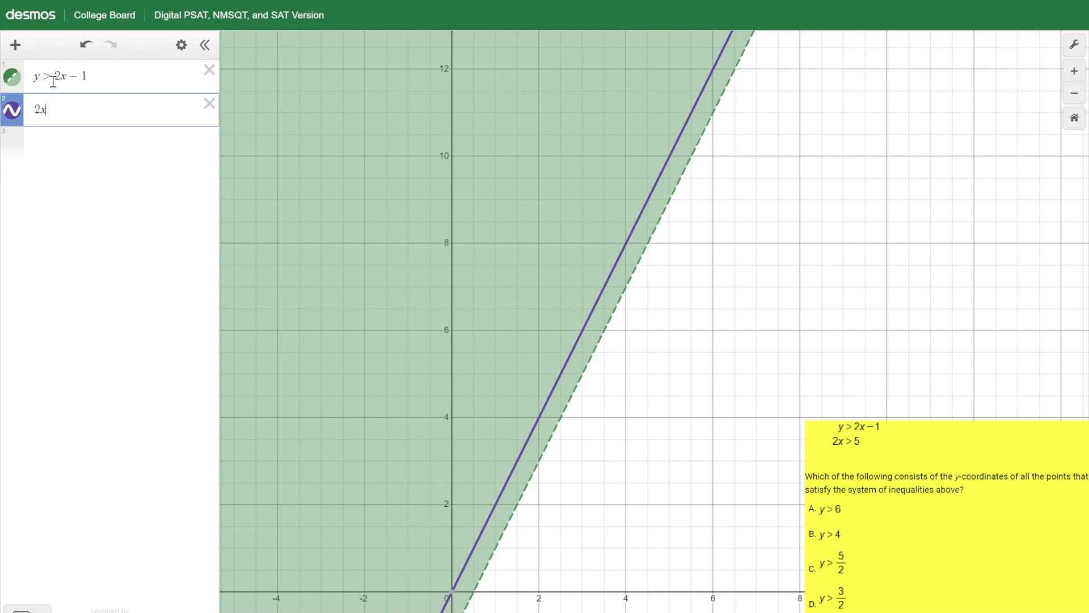
{"action": "type", "text": ">"}
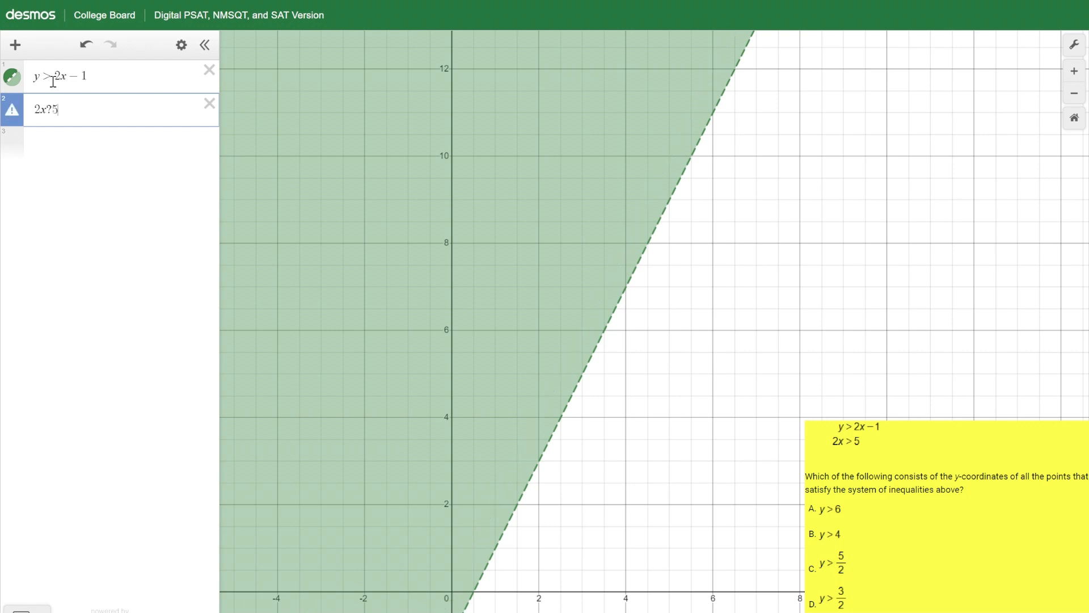
{"action": "key", "text": "BackSpace"}
{"action": "type", "text": "> 5"}
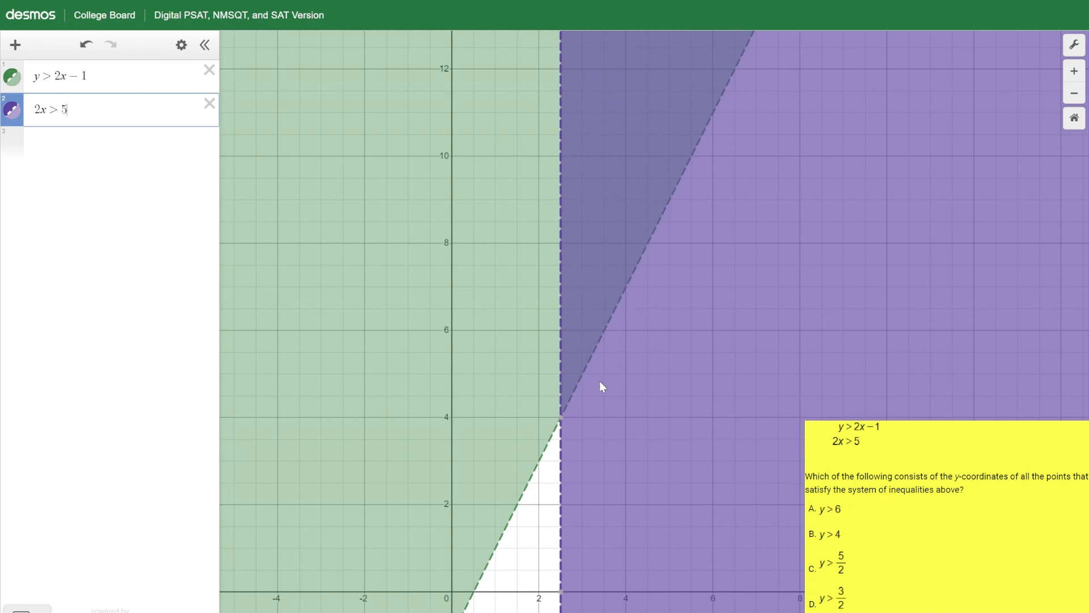
{"action": "mouse_move", "coordinate": [564, 422]}
{"action": "left_click", "coordinate": [562, 420]}
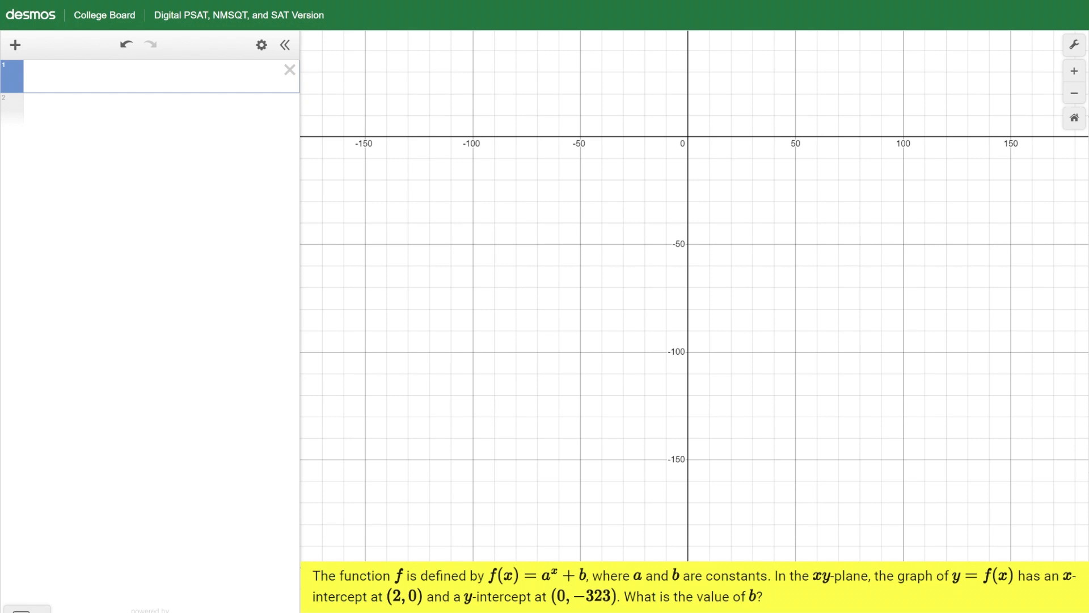
- Create a table in the first expression containing the points (2, 0) and (0, −323)
{"action": "type", "text": "table"}
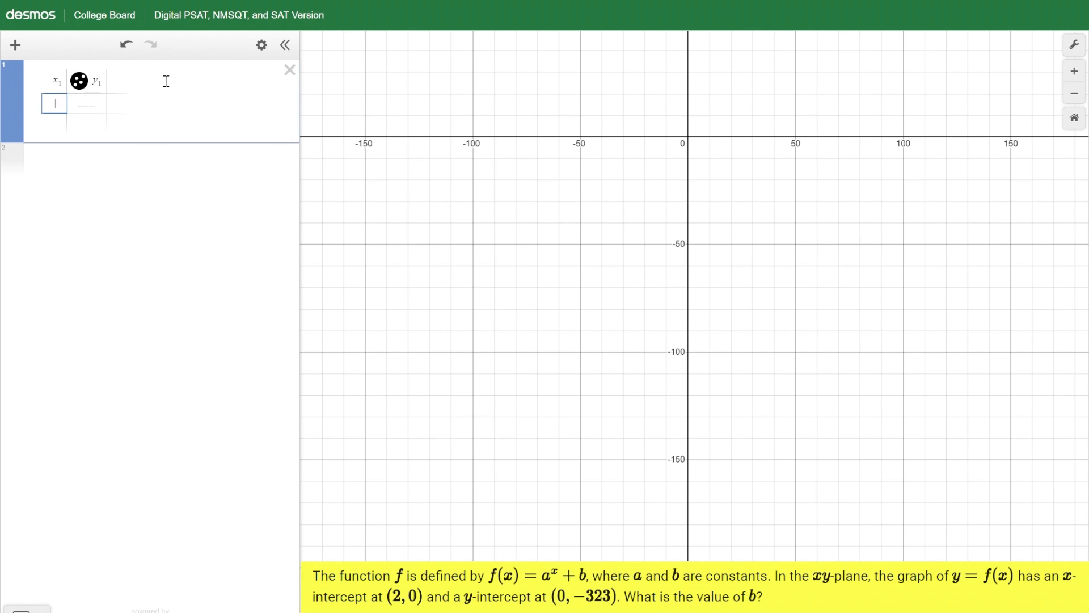
{"action": "type", "text": "2"}
{"action": "key", "text": "Tab"}
{"action": "type", "text": "0"}
{"action": "key", "text": "Return"}
{"action": "key", "text": "Left"}
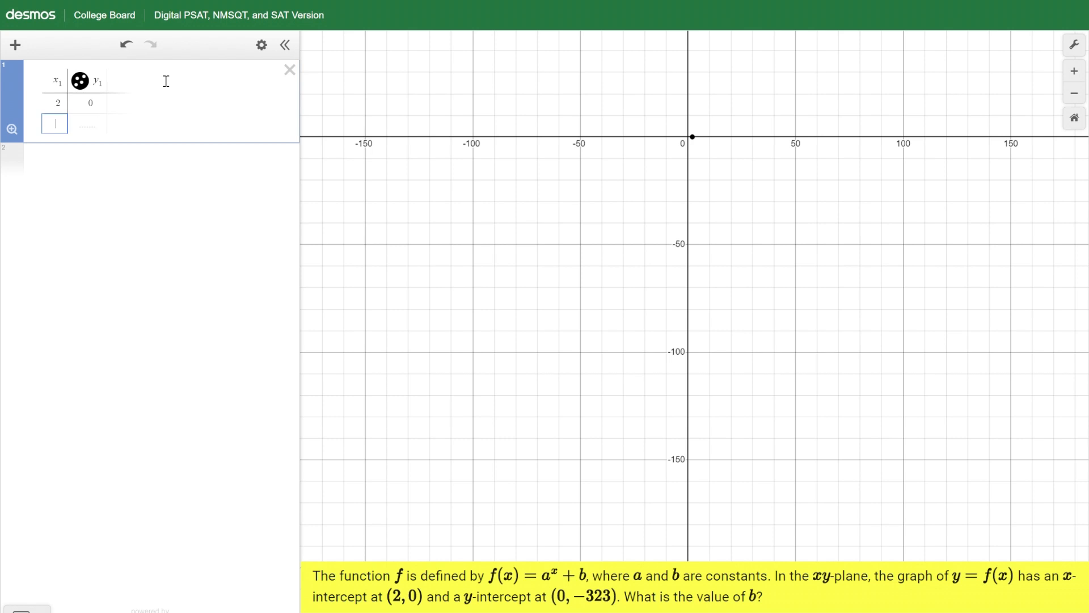
{"action": "type", "text": "0"}
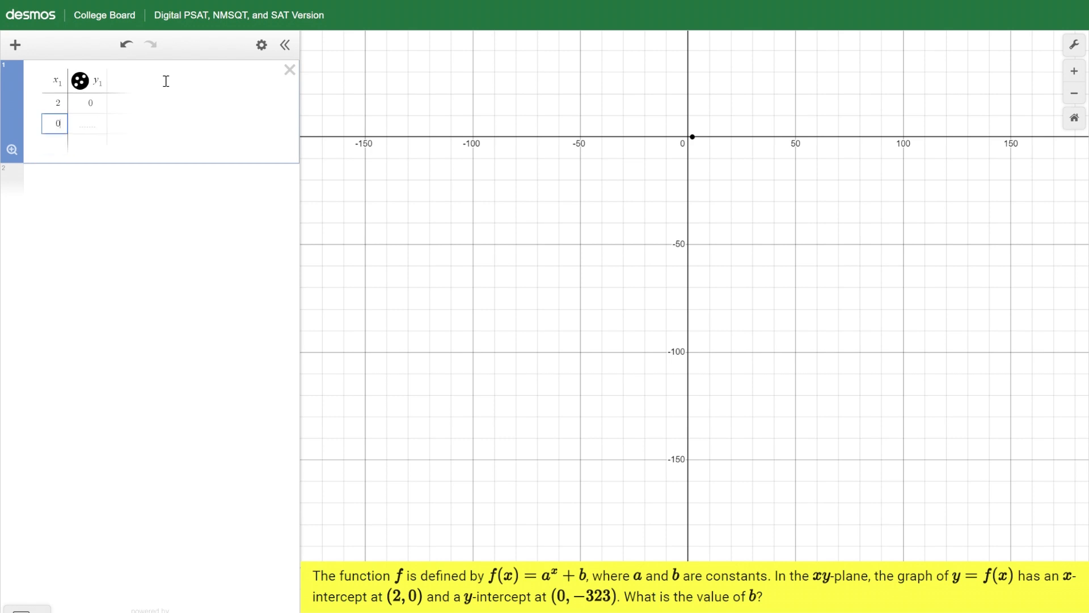
{"action": "key", "text": "Tab"}
{"action": "type", "text": "-323"}
- Enter the regression y₁ ~ a^(x₁) + b below the table and check the fitted parameters a and b
{"action": "left_click", "coordinate": [131, 181]}
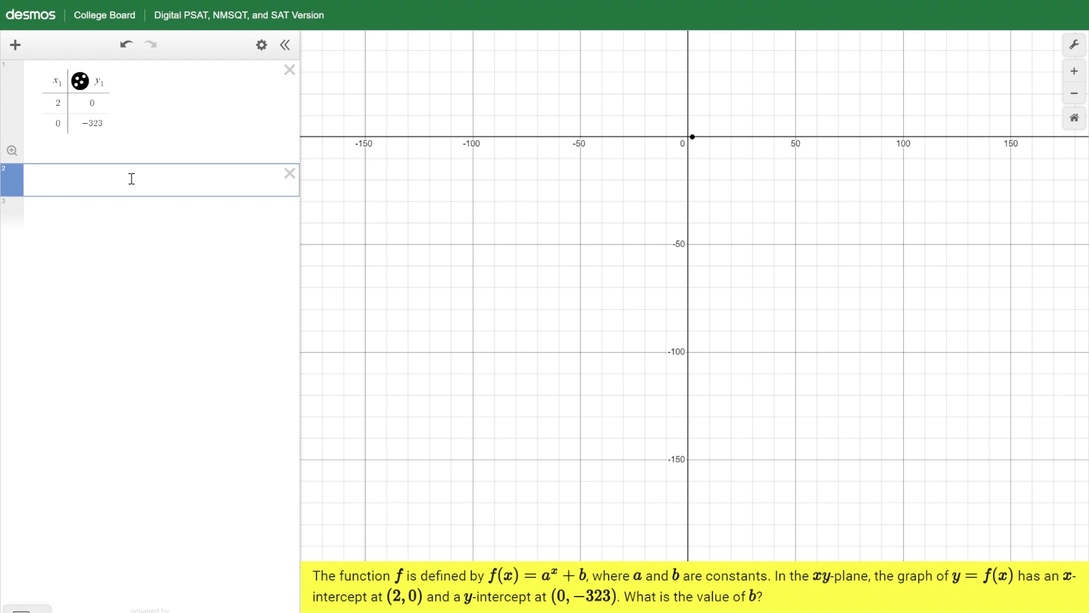
{"action": "type", "text": "y1"}
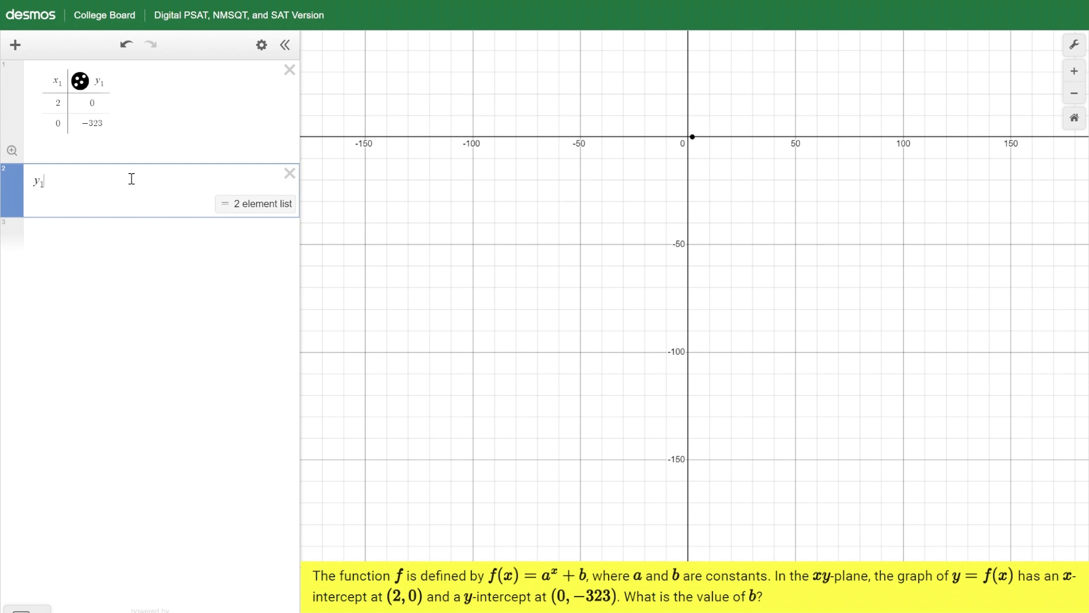
{"action": "type", "text": "~"}
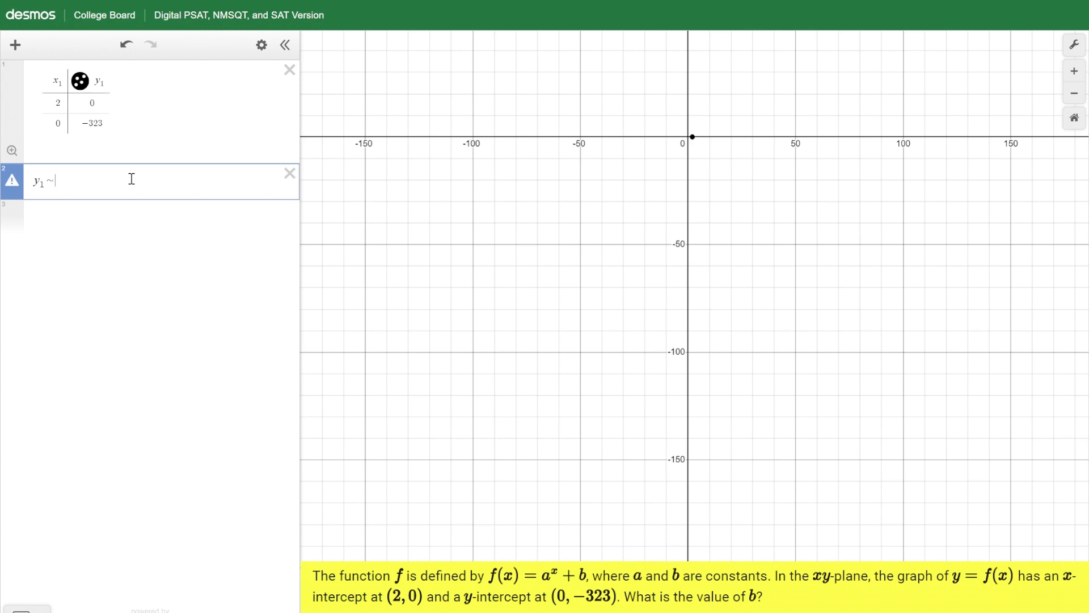
{"action": "type", "text": "d"}
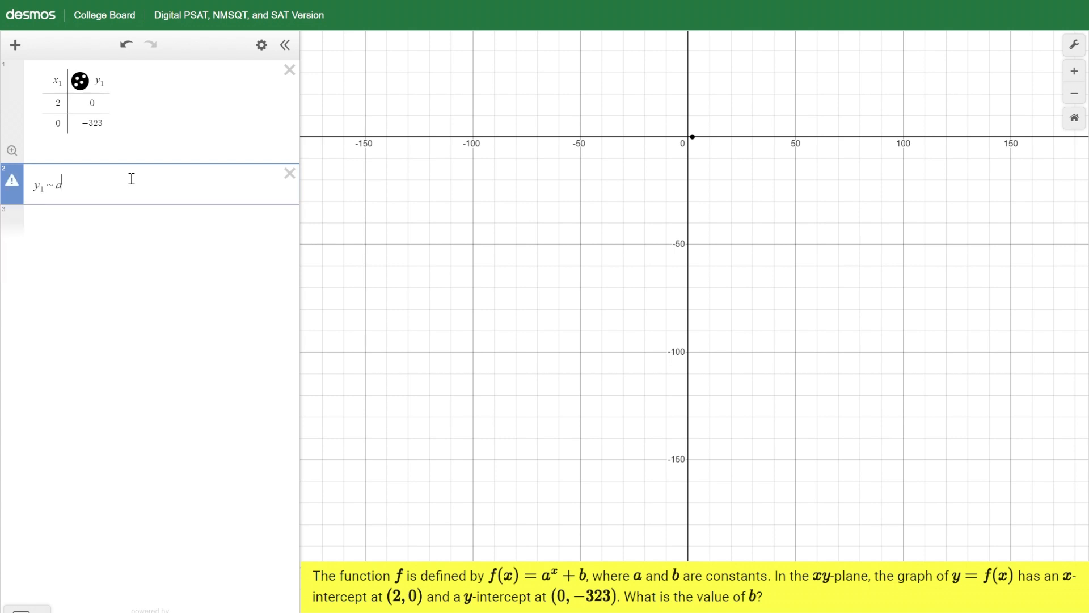
{"action": "key", "text": "BackSpace"}
{"action": "type", "text": "a^x1"}
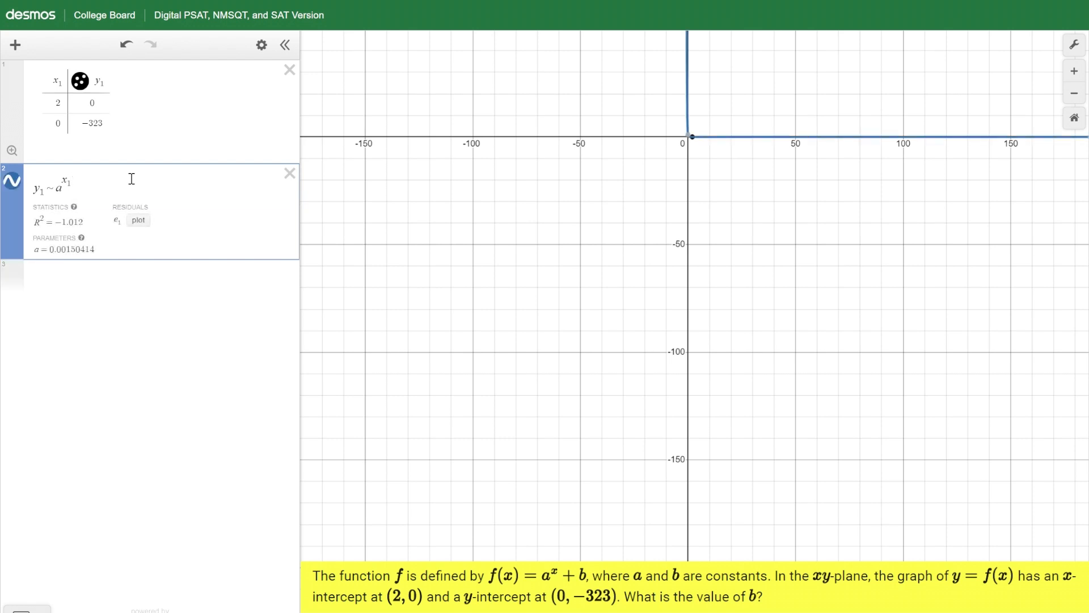
{"action": "key", "text": "Right"}
{"action": "type", "text": "+b"}
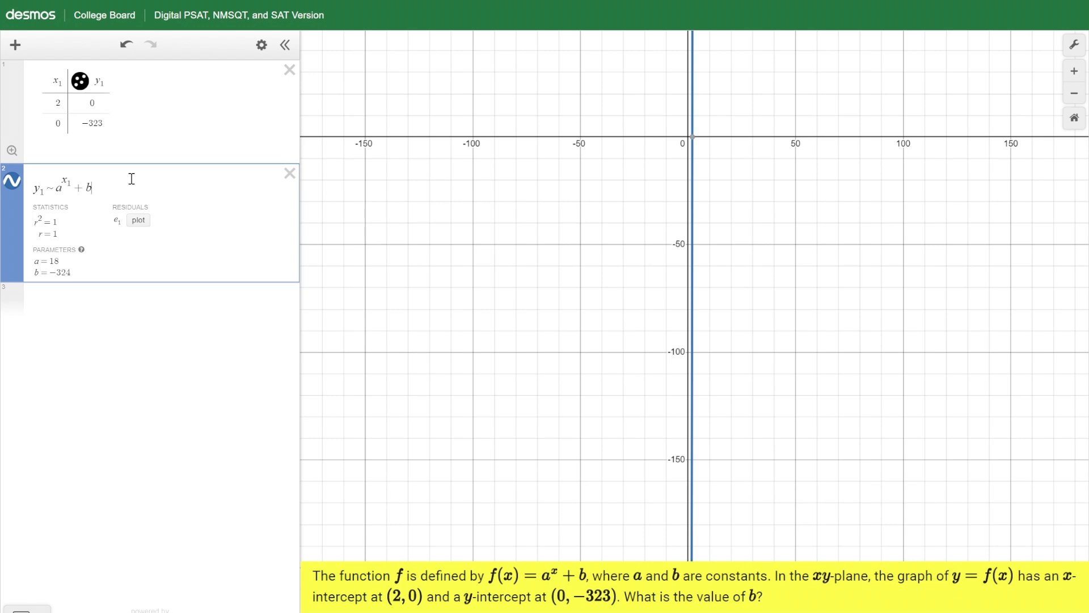
{"action": "left_click_drag", "start_coordinate": [59, 260], "coordinate": [34, 274]}
{"action": "left_click", "coordinate": [72, 273]}
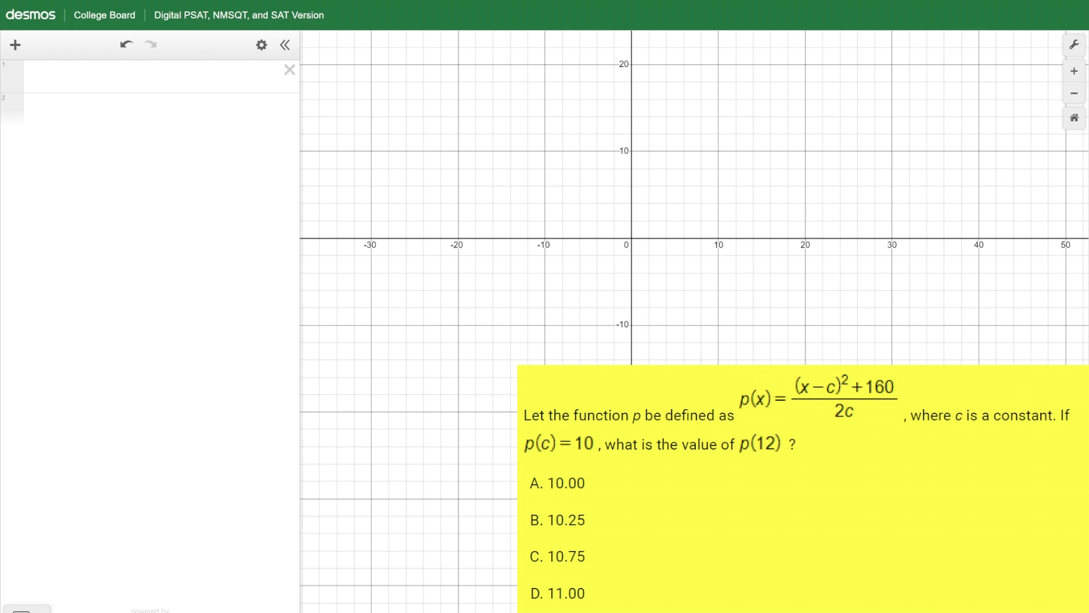
- Enter the numerator of p(c) as (c − c)² + 160 in the first expression
{"action": "left_click", "coordinate": [145, 82]}
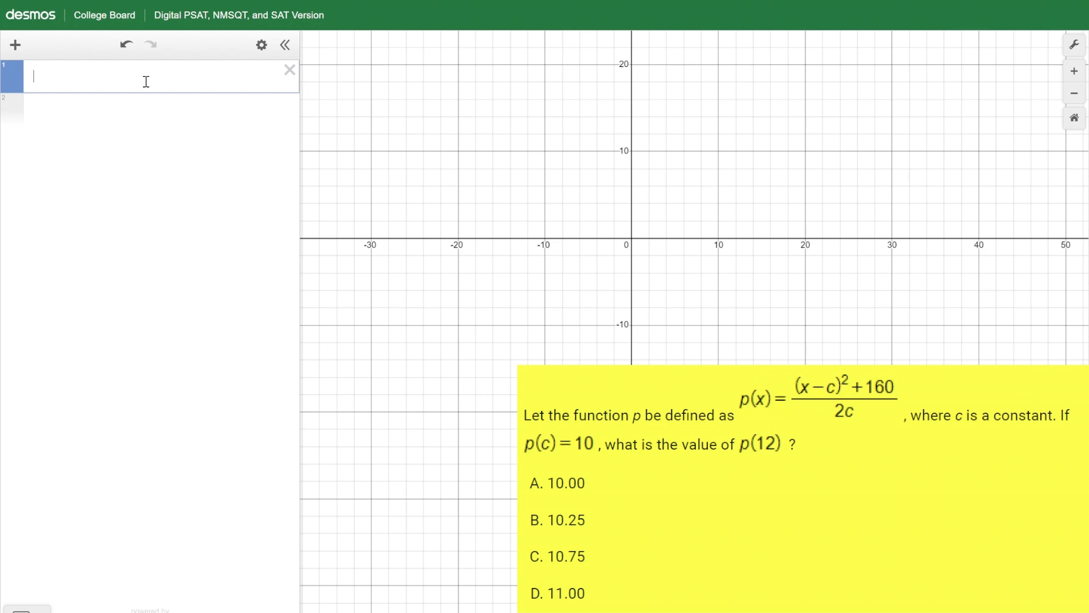
{"action": "type", "text": "(c-"}
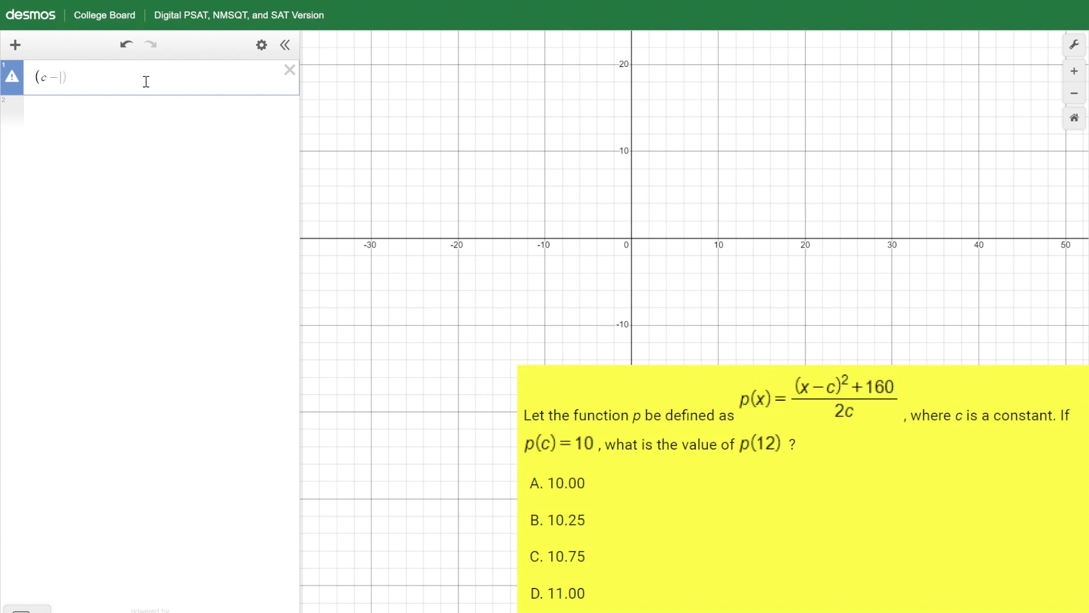
{"action": "type", "text": "c)2"}
{"action": "key", "text": "BackSpace"}
{"action": "type", "text": "^2"}
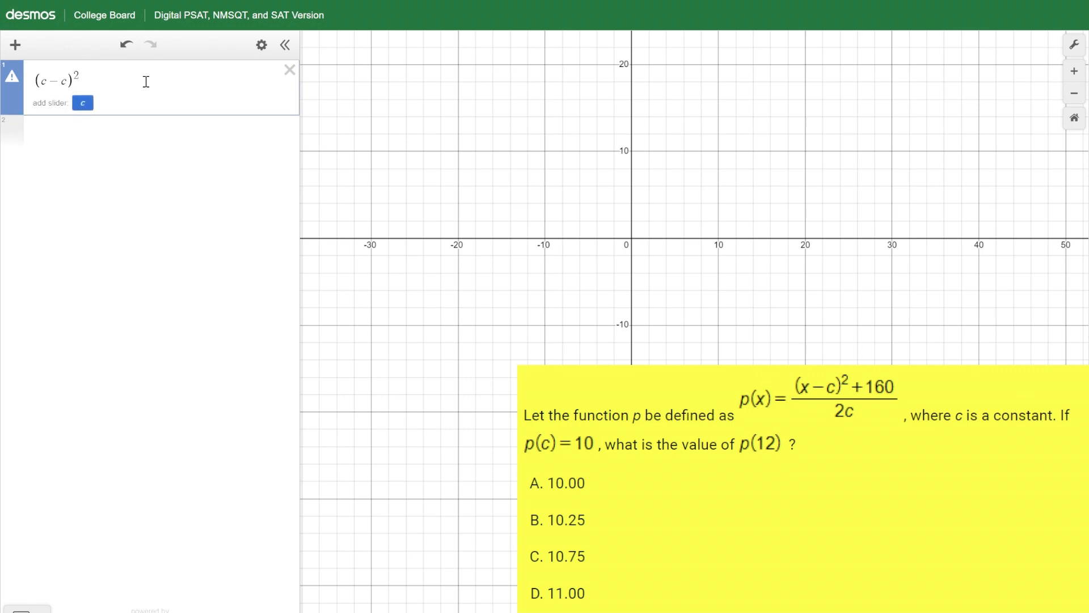
{"action": "key", "text": "Right"}
{"action": "type", "text": "+ "}
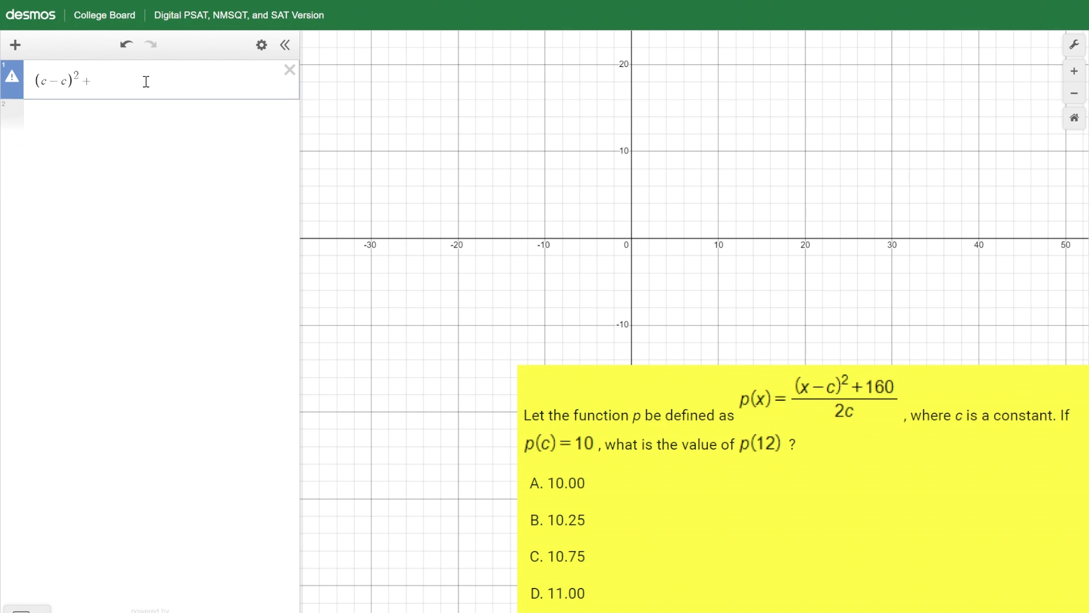
{"action": "type", "text": "160"}
- Place the whole expression over 2c, complete it as a regression with ~ 10, and check the fitted value of c
{"action": "left_click_drag", "start_coordinate": [146, 81], "coordinate": [40, 91]}
{"action": "type", "text": "/"}
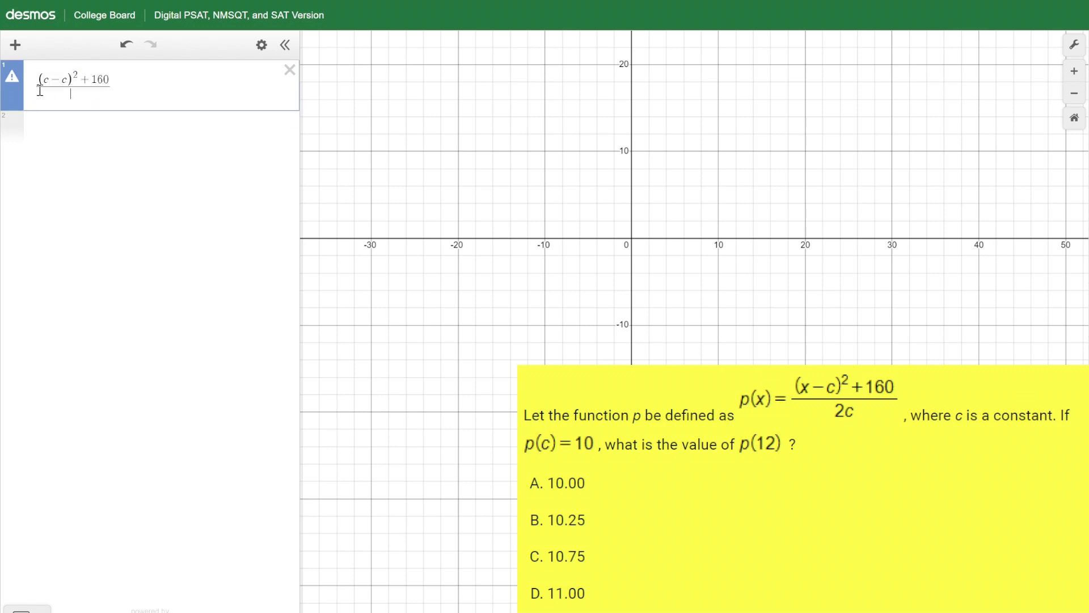
{"action": "type", "text": "2c"}
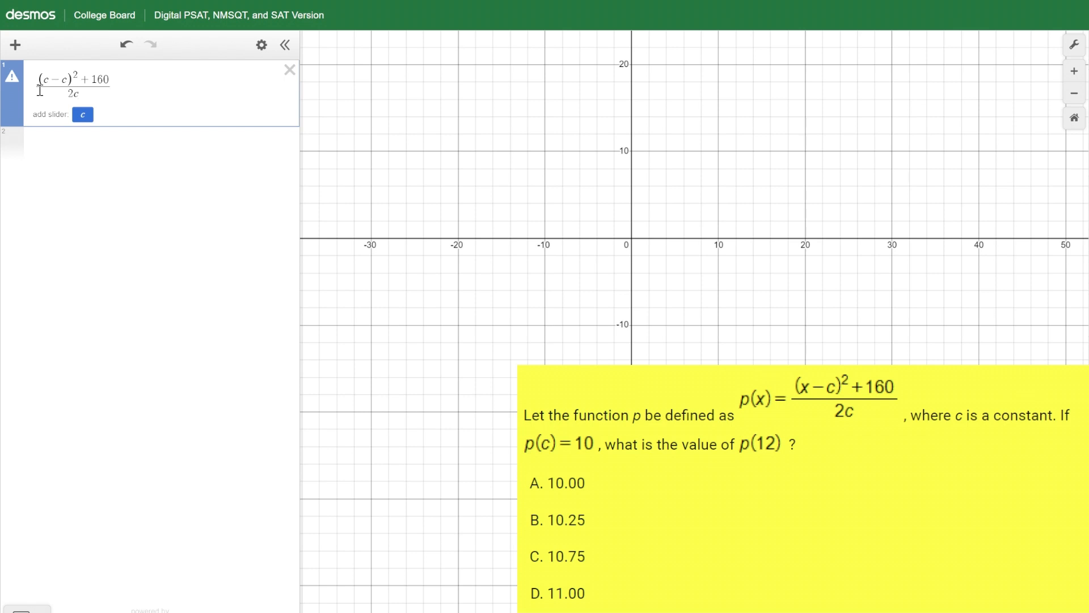
{"action": "type", "text": "~ "}
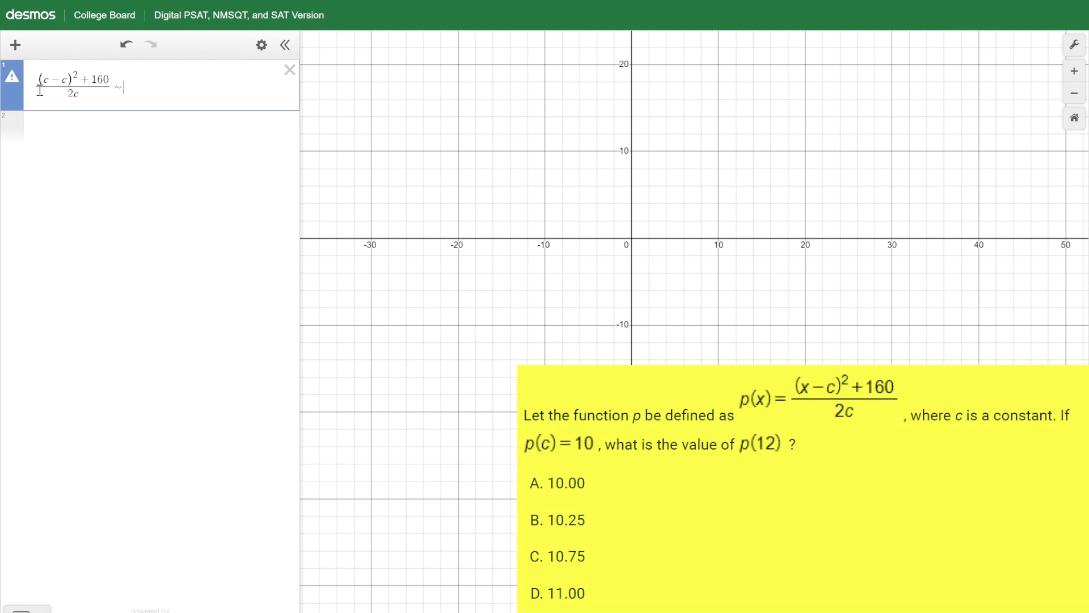
{"action": "type", "text": "10"}
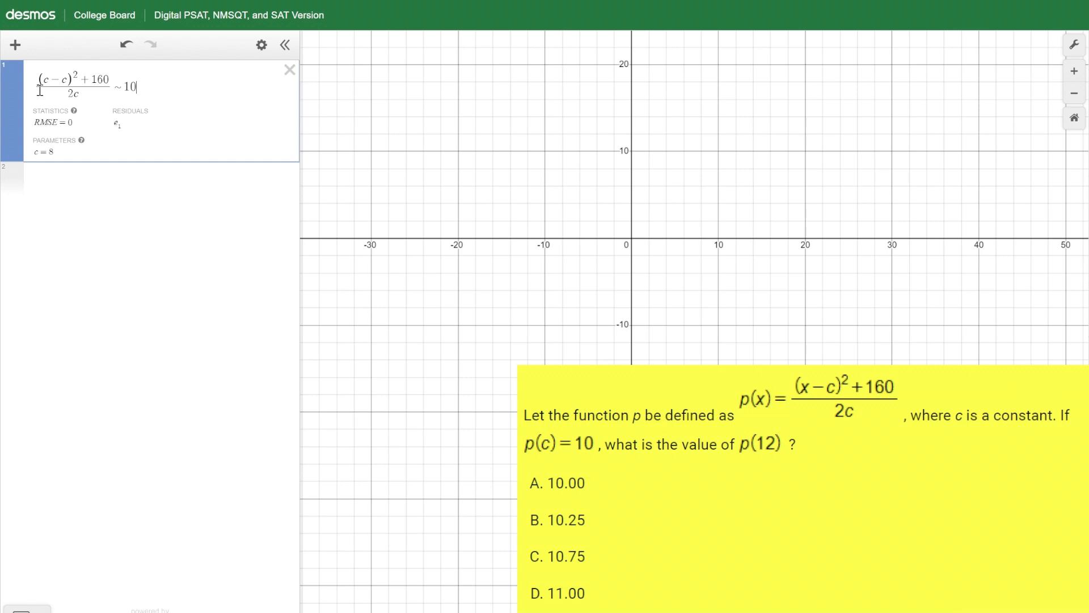
{"action": "left_click_drag", "start_coordinate": [62, 152], "coordinate": [33, 159]}
- Evaluate p(12) on a new expression line by entering ((12 − c)² + 160) / (2c)
{"action": "left_click", "coordinate": [86, 178]}
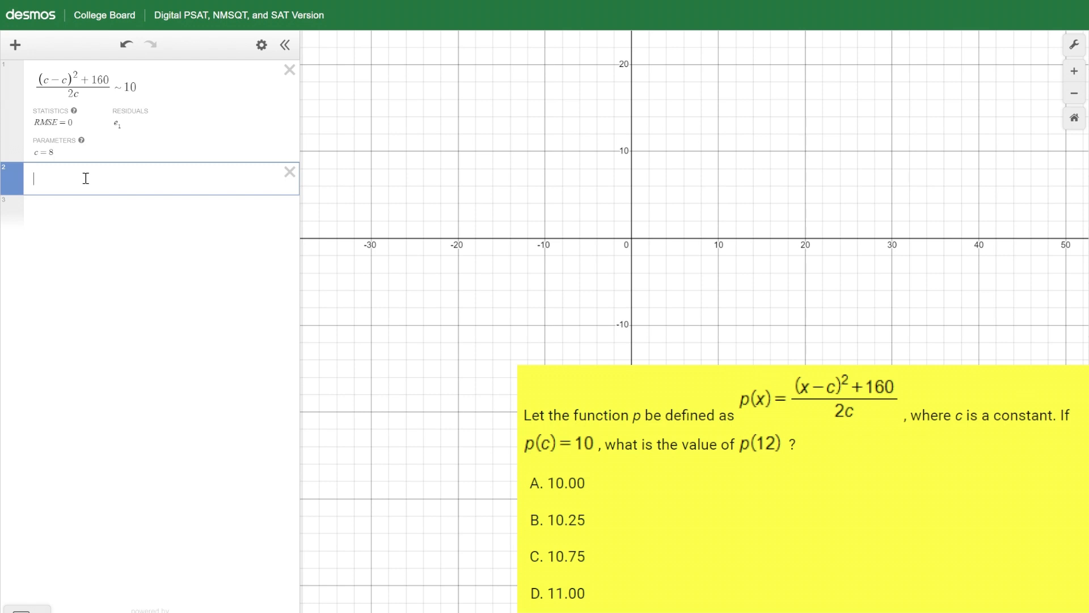
{"action": "type", "text": "(12"}
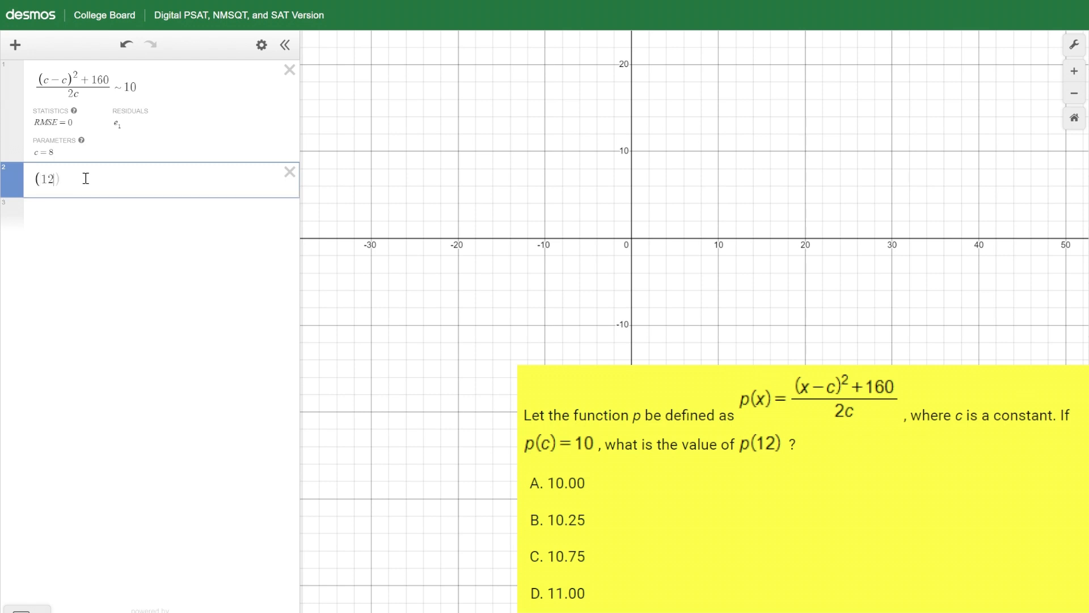
{"action": "type", "text": "-c"}
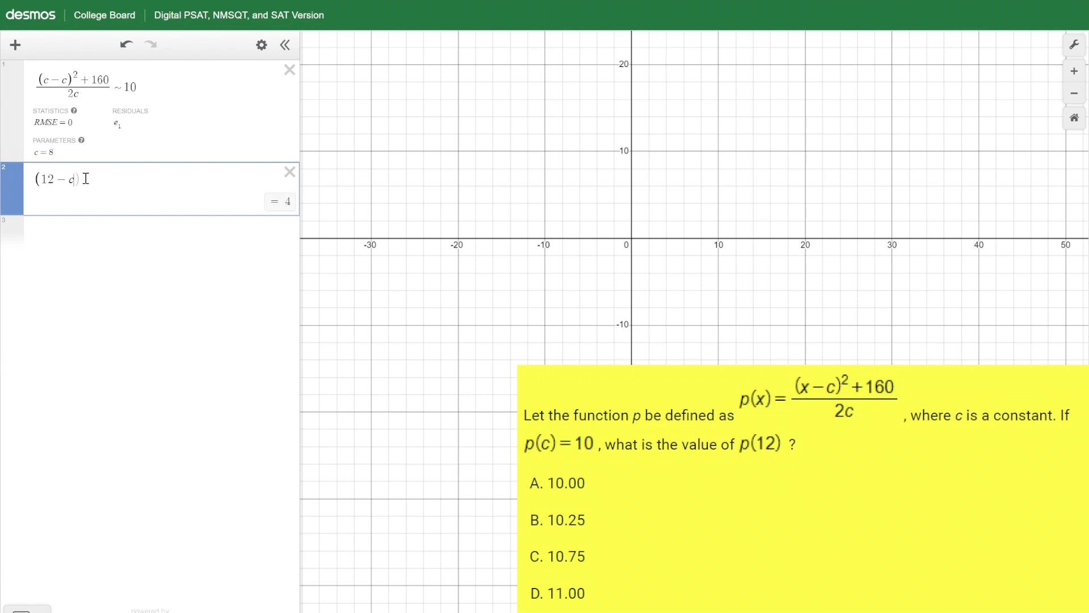
{"action": "type", "text": ")^2"}
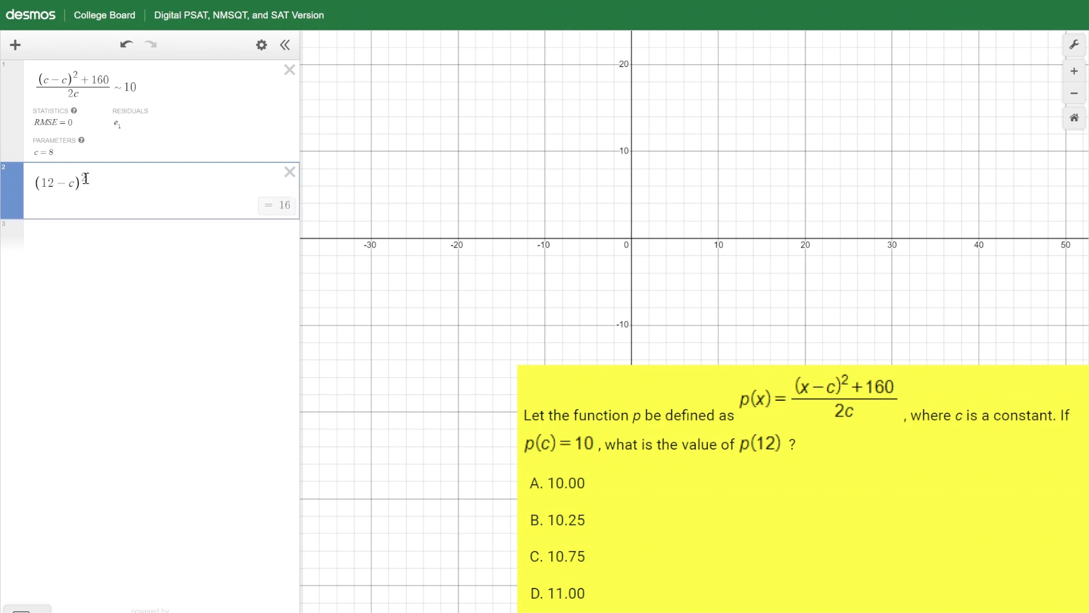
{"action": "key", "text": "Right"}
{"action": "type", "text": "+160"}
{"action": "left_click_drag", "start_coordinate": [122, 183], "coordinate": [42, 193]}
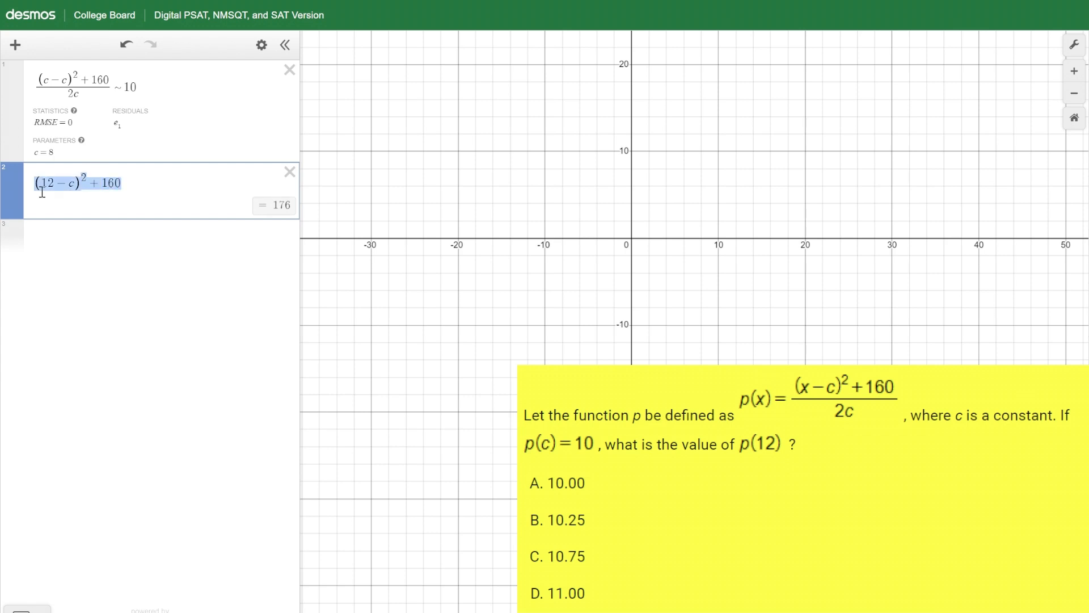
{"action": "type", "text": "/2c"}
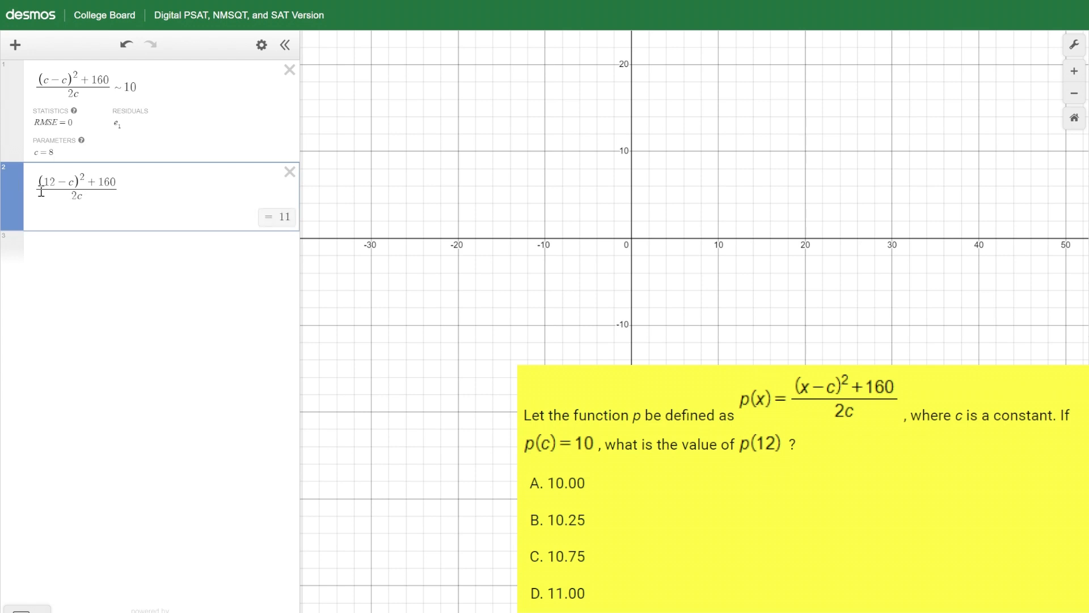
{"action": "double_click", "coordinate": [274, 221]}
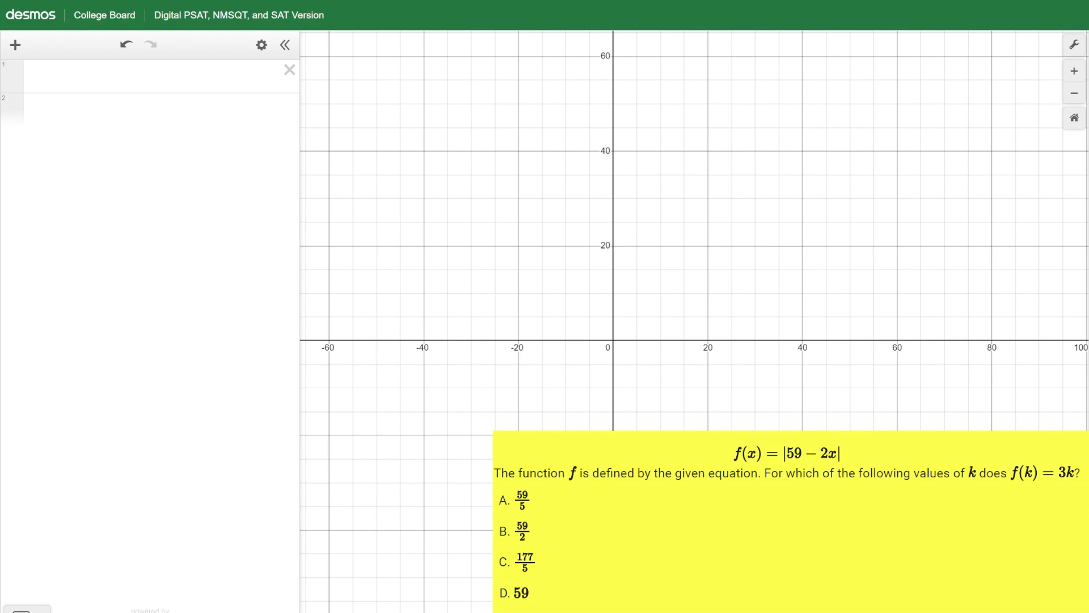
- Define the function f(x) = abs(59 − 2x) in the first expression line
{"action": "left_click", "coordinate": [148, 78]}
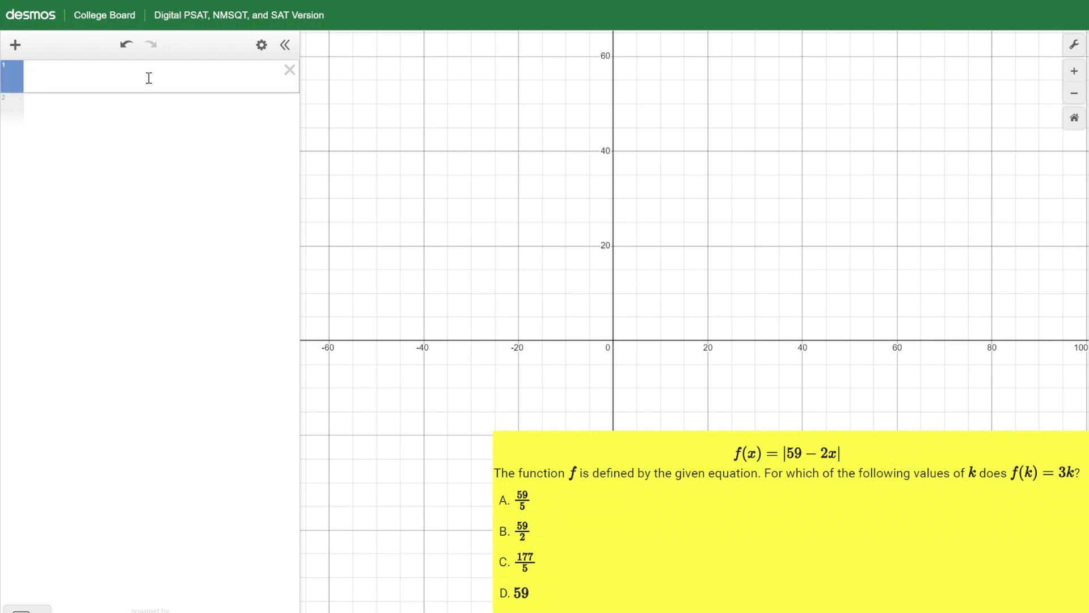
{"action": "type", "text": "f(x)="}
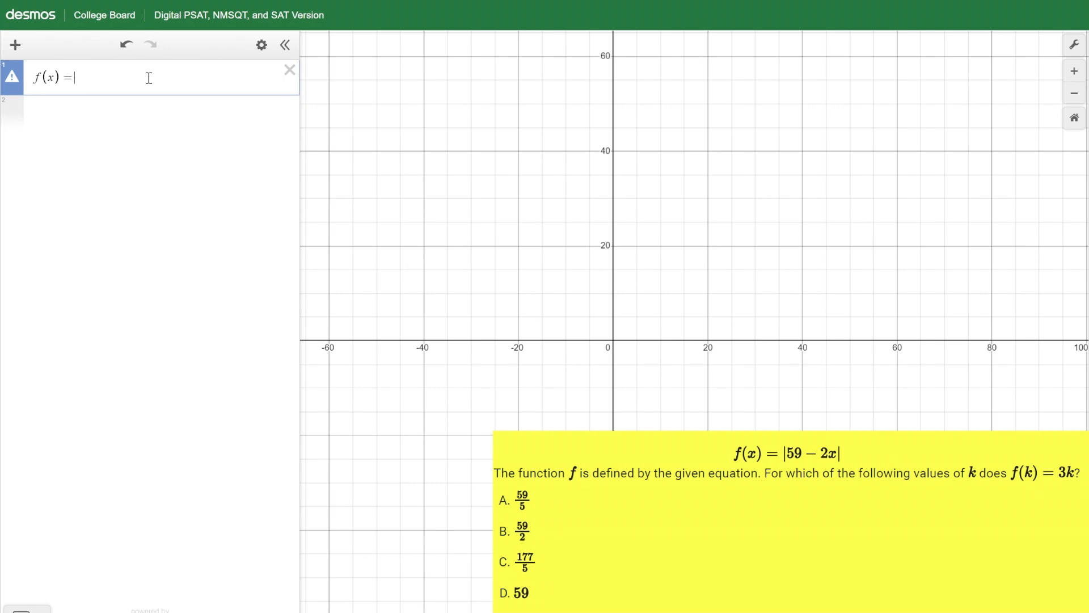
{"action": "type", "text": "abs(59-2x)"}
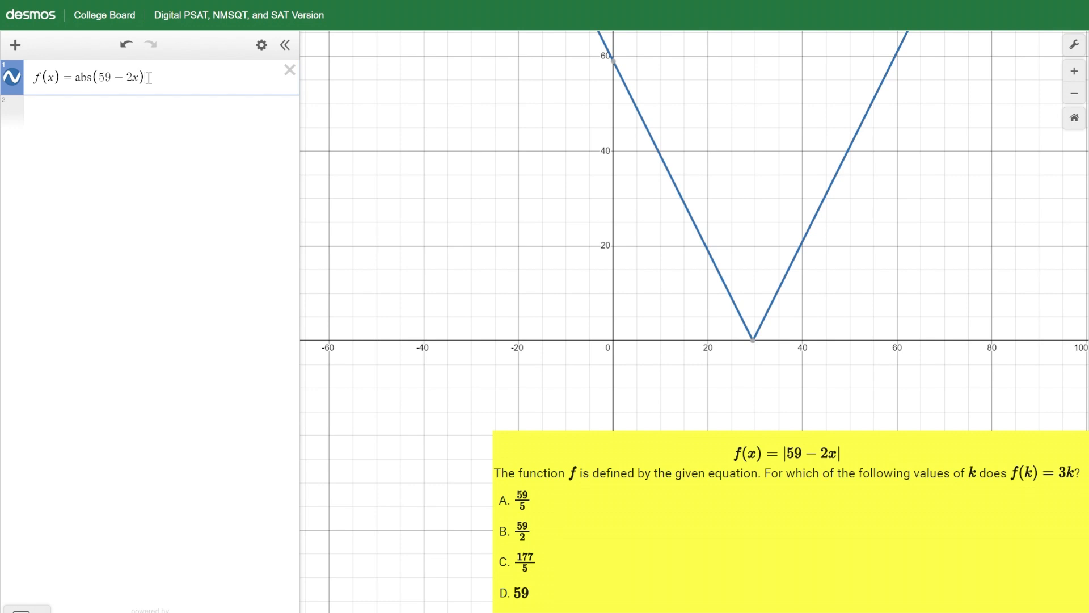
- Graph f(k) = 3k on a new expression line and show the coordinates where it intersects the absolute value graph
{"action": "key", "text": "Return"}
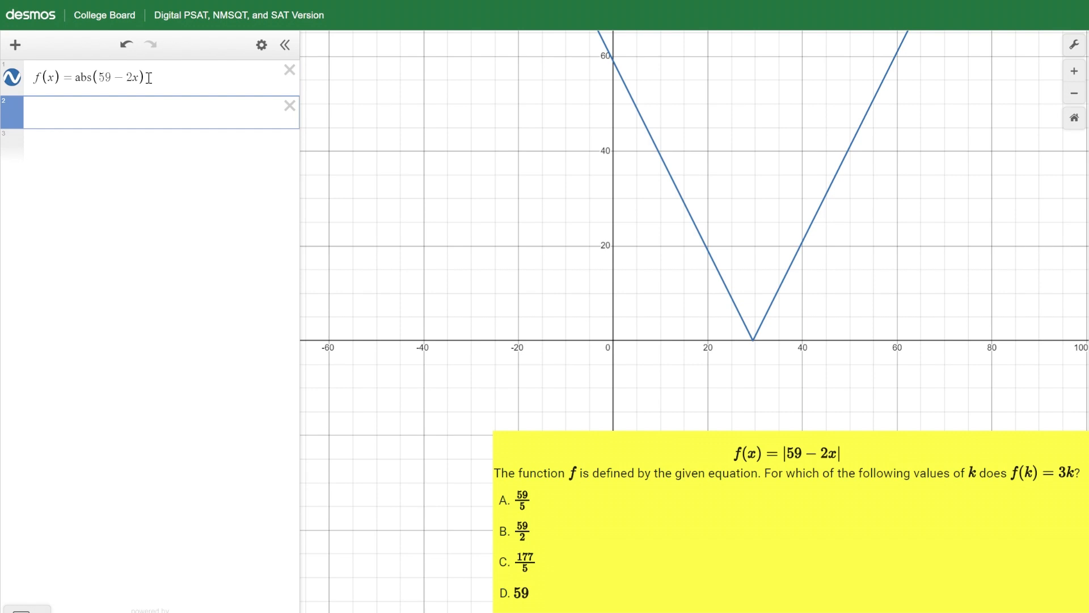
{"action": "type", "text": "f(k)"}
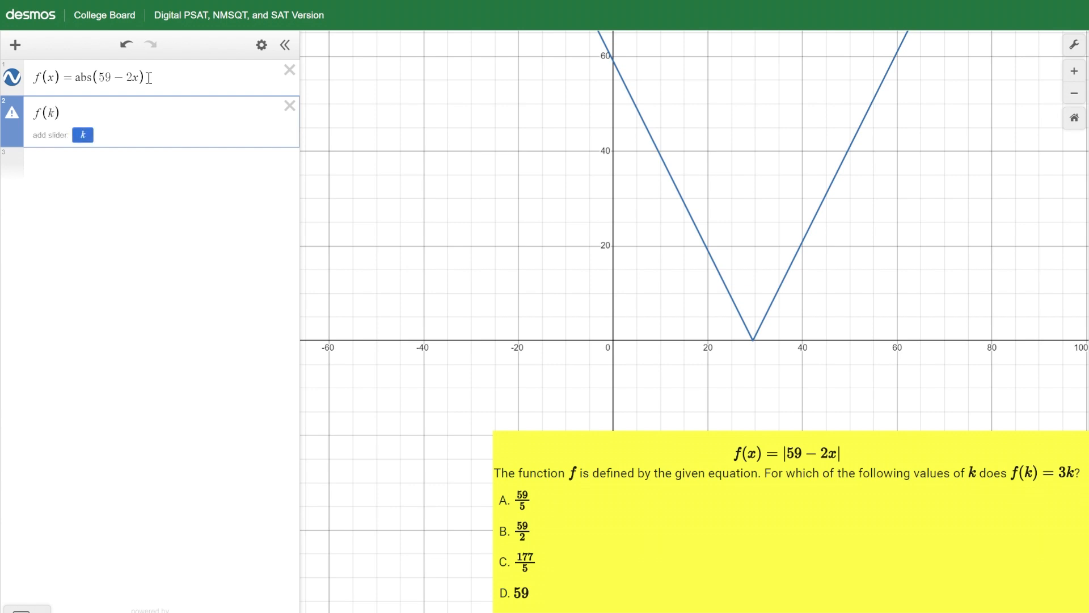
{"action": "type", "text": "=3k"}
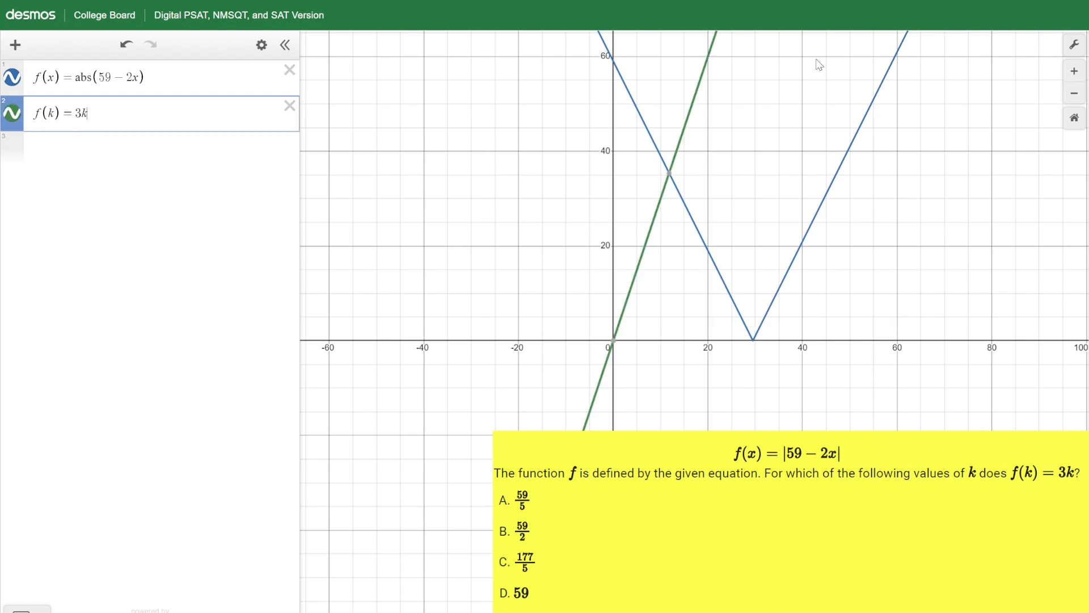
{"action": "mouse_move", "coordinate": [670, 176]}
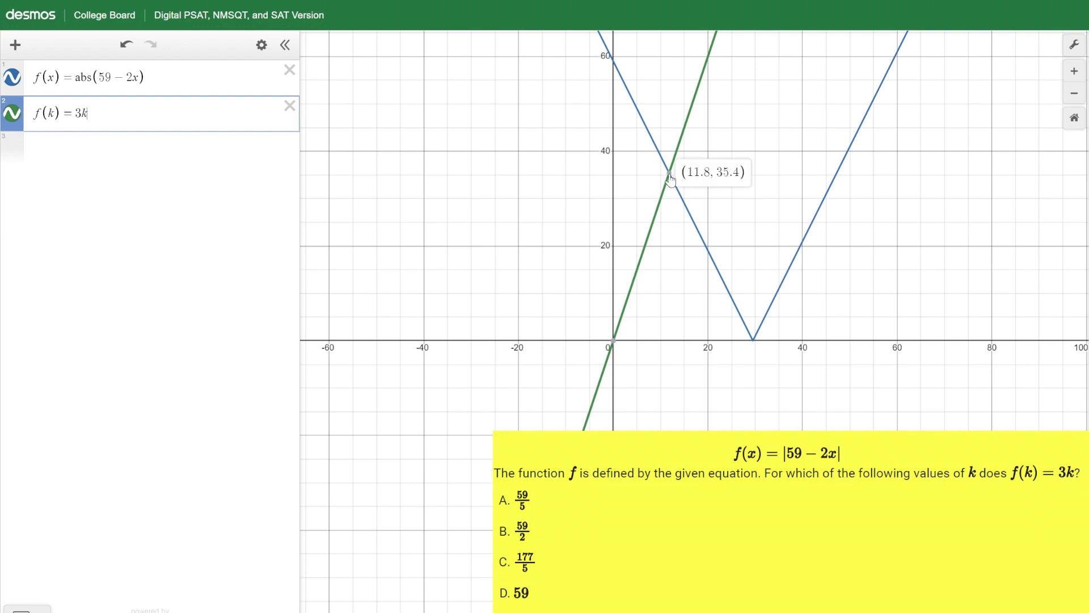
{"action": "left_click", "coordinate": [669, 175]}
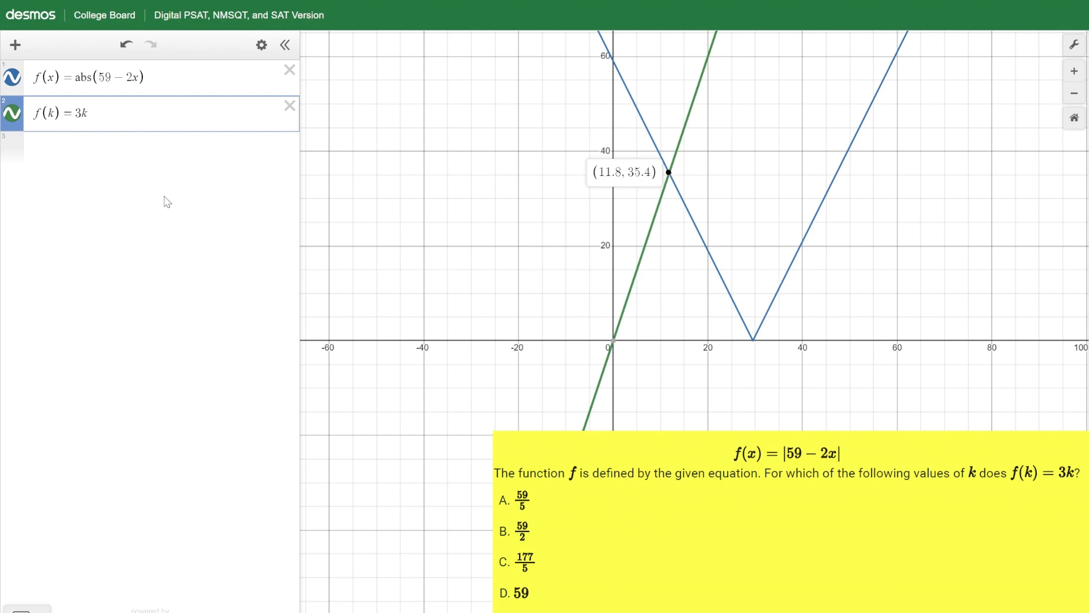
- Enter 11.8 on a new expression line and convert its value to a fraction
{"action": "left_click", "coordinate": [207, 153]}
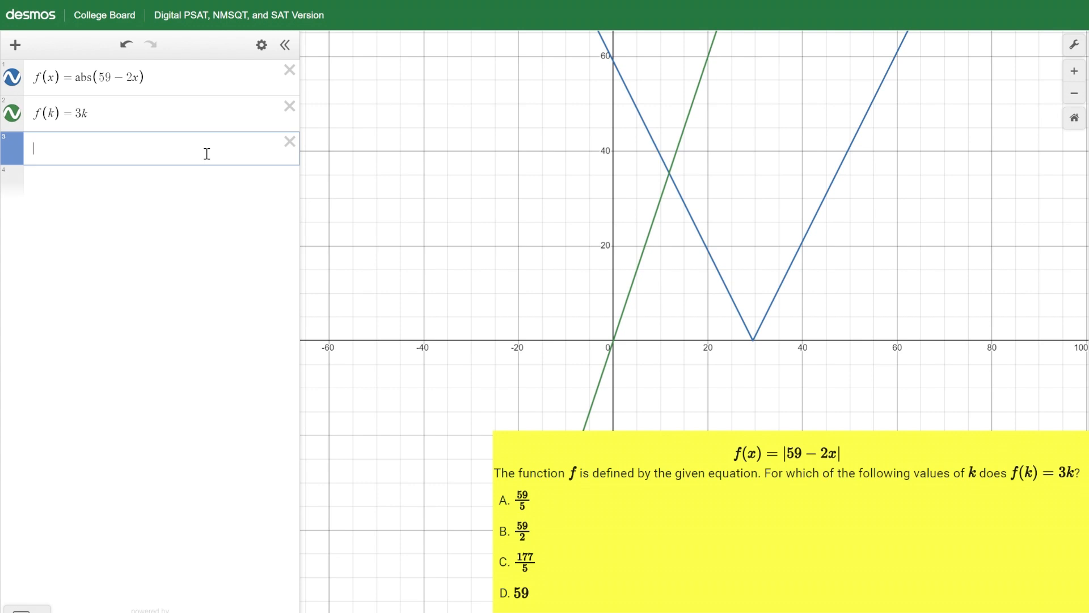
{"action": "type", "text": "11.8"}
{"action": "left_click", "coordinate": [12, 151]}
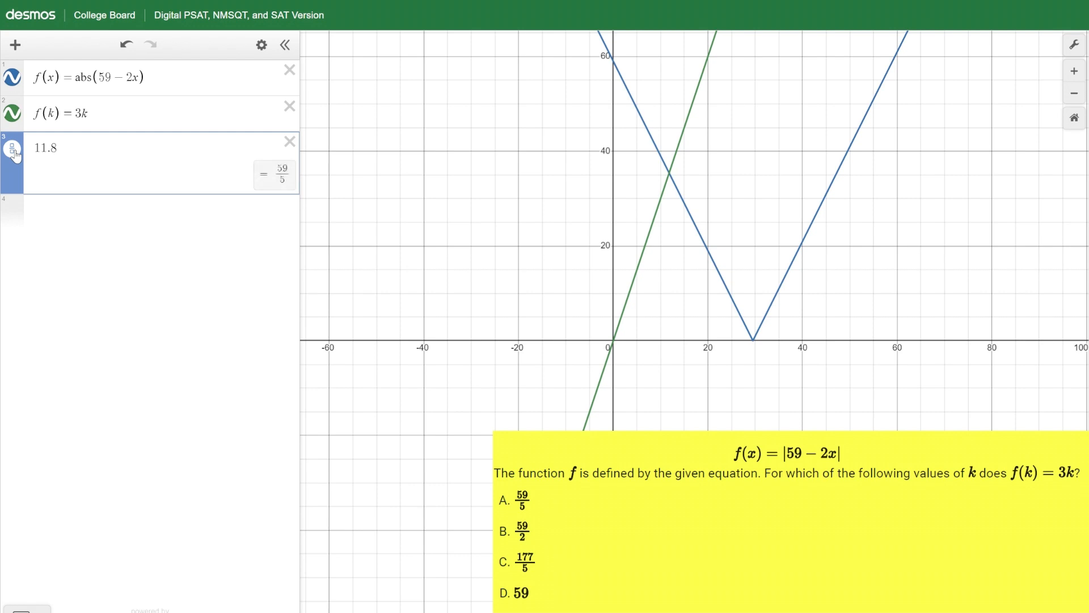